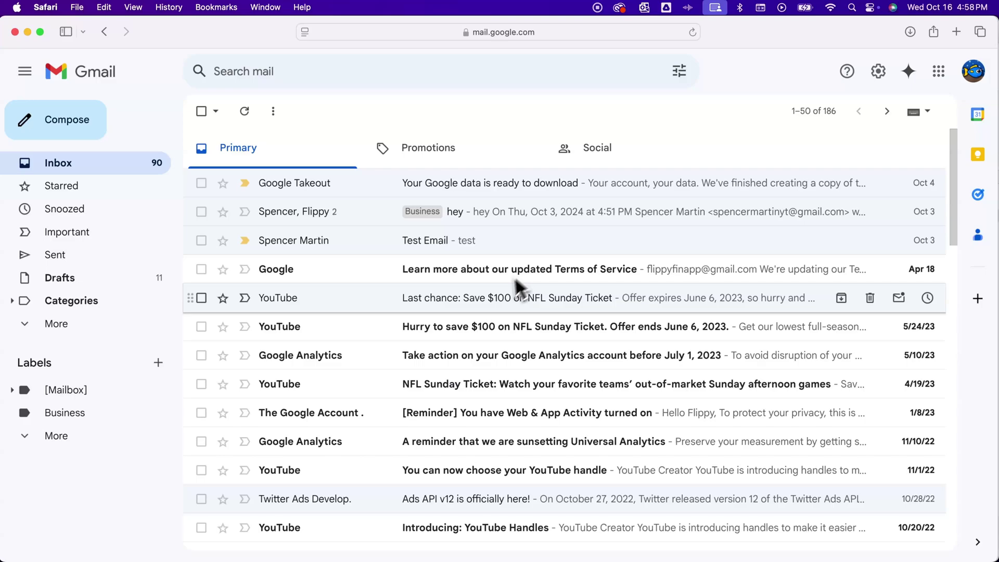
- Open the YouTube email 'Last chance: Save $100 on NFL Sunday Ticket' from the inbox
{"action": "left_click", "coordinate": [482, 298]}
{"action": "scroll", "coordinate": [487, 298], "scroll_direction": "down", "scroll_amount": 5}
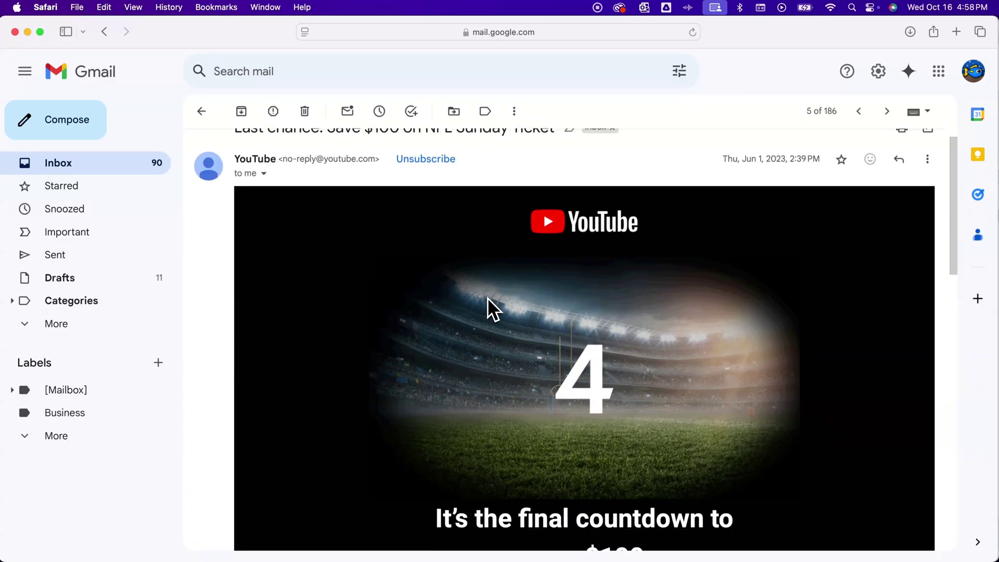
{"action": "scroll", "coordinate": [488, 297], "scroll_direction": "down", "scroll_amount": 3}
{"action": "scroll", "coordinate": [489, 298], "scroll_direction": "down", "scroll_amount": 2}
{"action": "scroll", "coordinate": [488, 298], "scroll_direction": "up", "scroll_amount": 1}
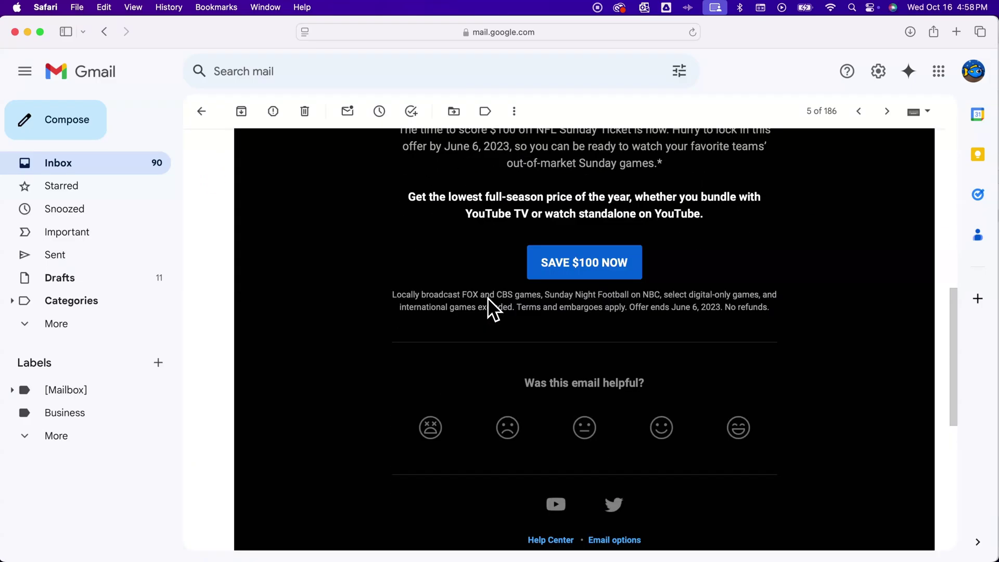
{"action": "scroll", "coordinate": [487, 297], "scroll_direction": "up", "scroll_amount": 5}
{"action": "scroll", "coordinate": [488, 297], "scroll_direction": "up", "scroll_amount": 1}
{"action": "scroll", "coordinate": [479, 302], "scroll_direction": "up", "scroll_amount": 2}
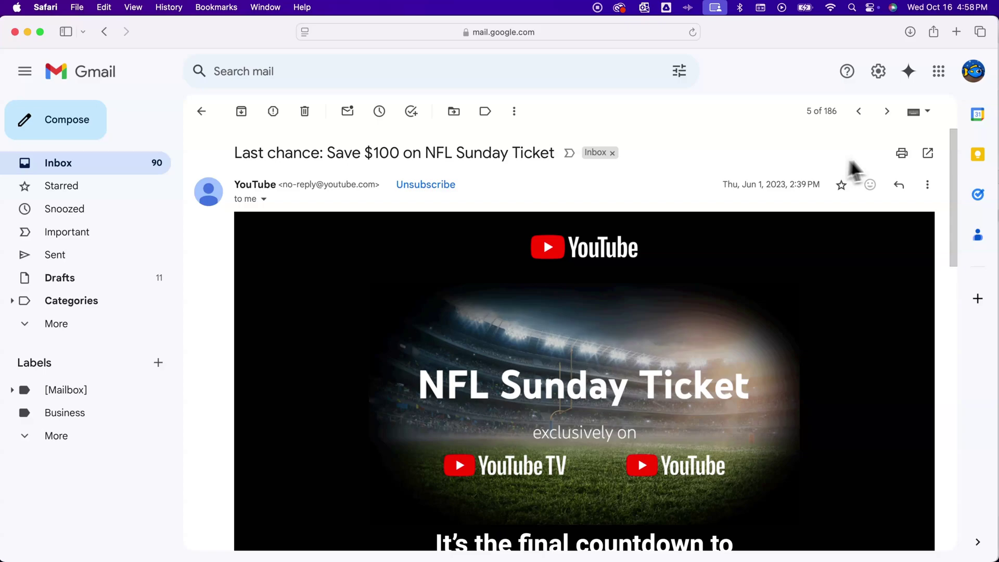
- Print the whole NFL Sunday Ticket email conversation using Gmail's Print all
{"action": "left_click", "coordinate": [903, 154]}
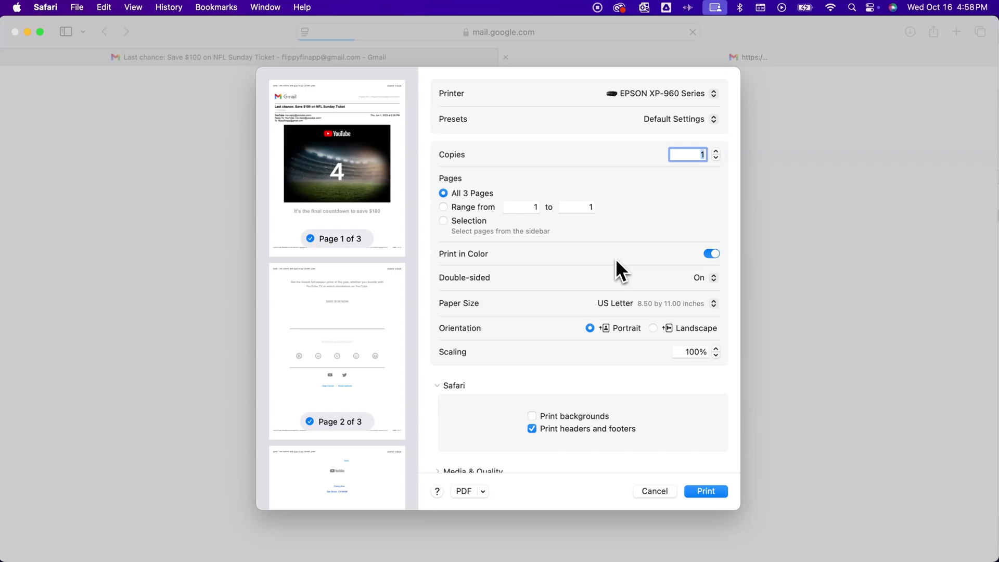
- Save the three-page printout as a PDF in the Downloads folder
{"action": "left_click", "coordinate": [483, 491]}
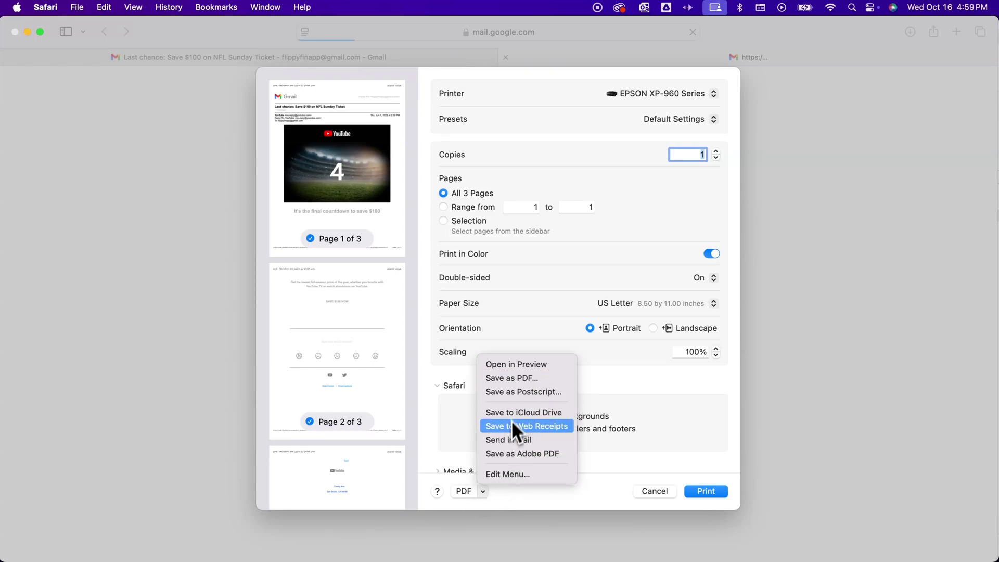
{"action": "left_click", "coordinate": [526, 380]}
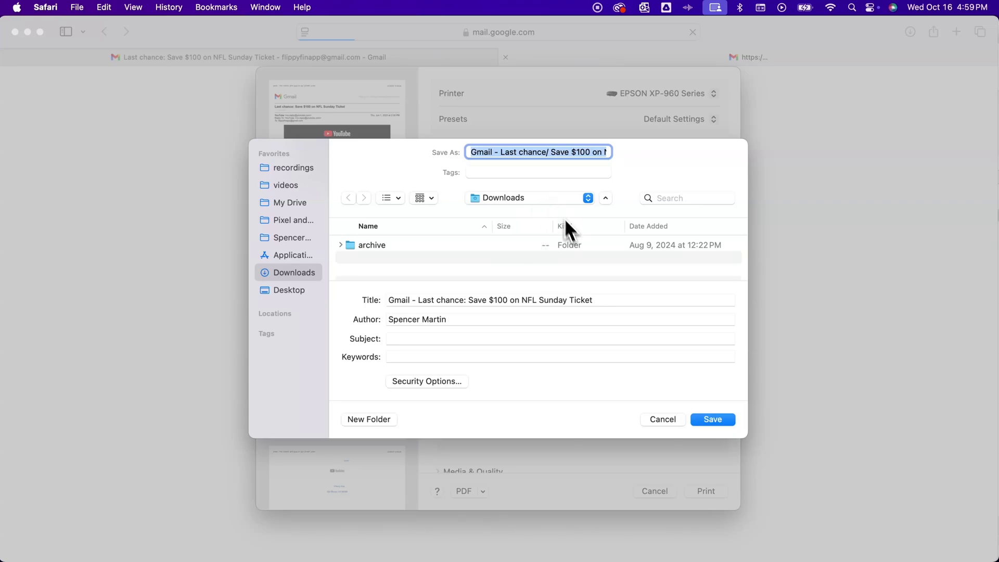
{"action": "left_click", "coordinate": [719, 419]}
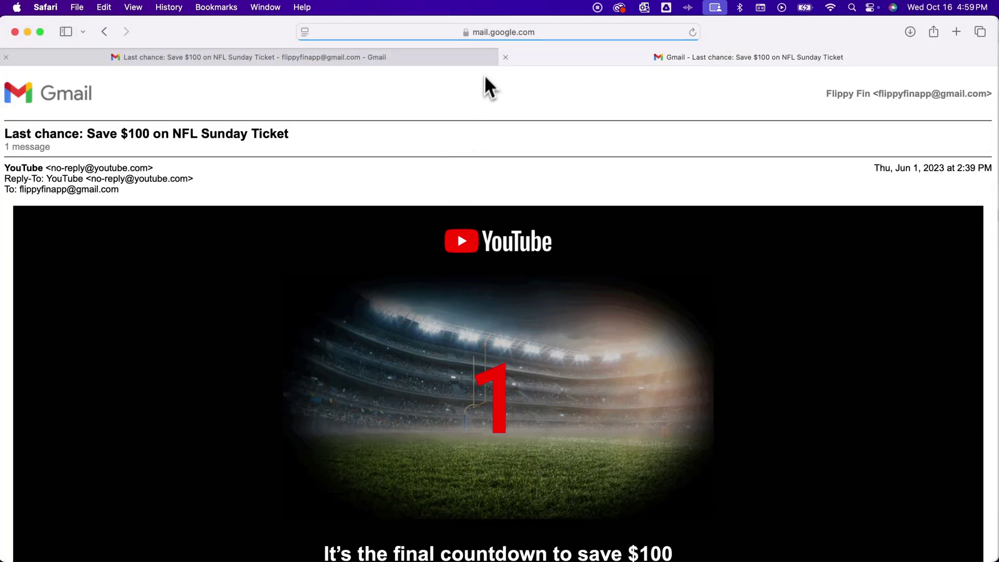
- Close the print-view tab and launch Google Drive from the Google apps menu
{"action": "left_click", "coordinate": [505, 57]}
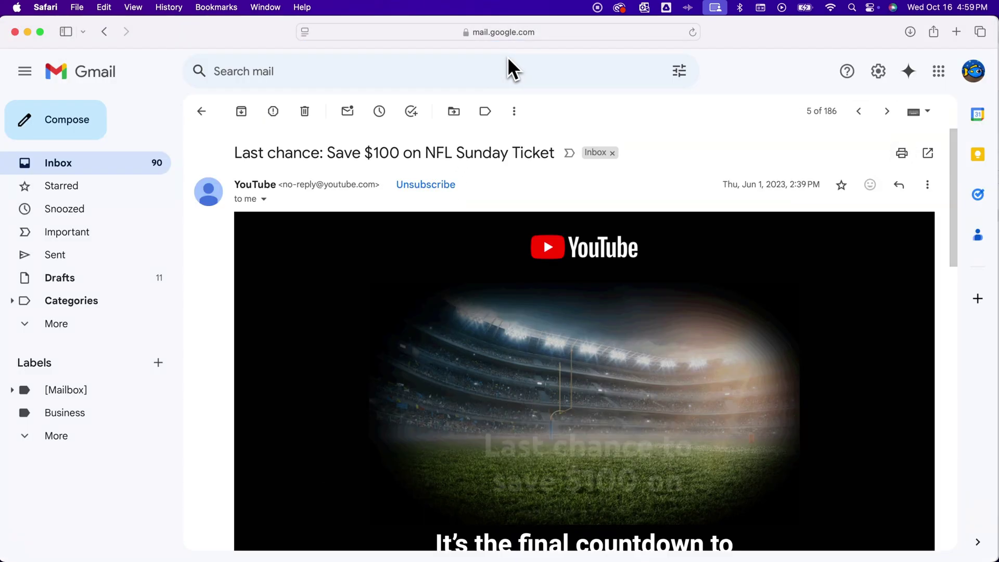
{"action": "left_click", "coordinate": [938, 72]}
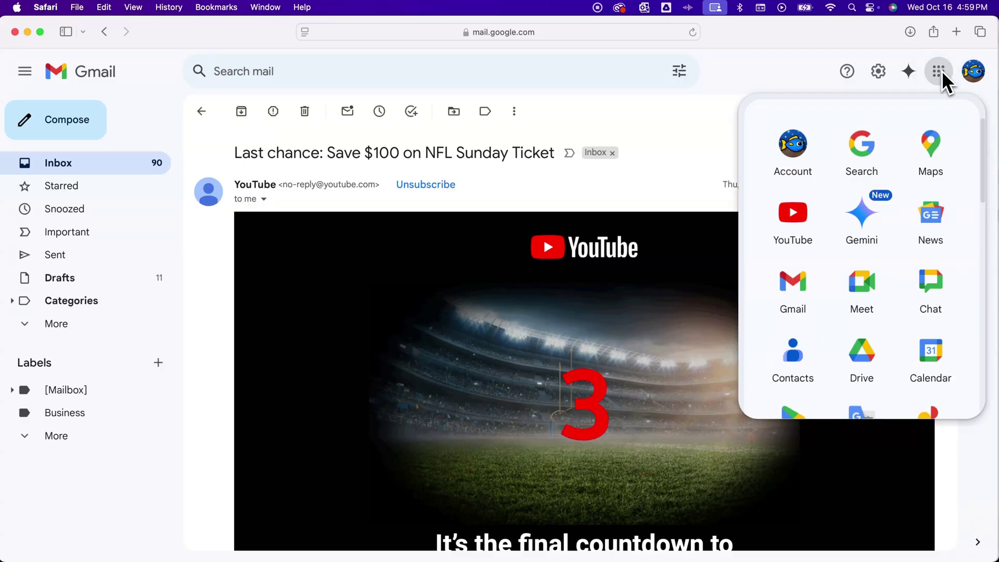
{"action": "left_click", "coordinate": [860, 353]}
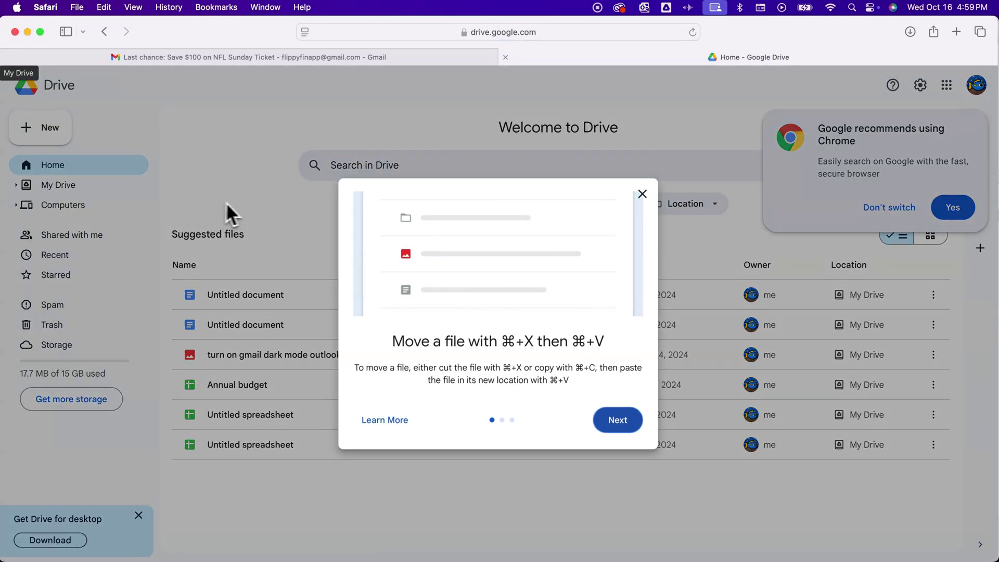
- Dismiss the Drive and Chrome popups, then create and open a 'Gmail Emails' folder
{"action": "left_click", "coordinate": [643, 195]}
{"action": "left_click", "coordinate": [888, 208]}
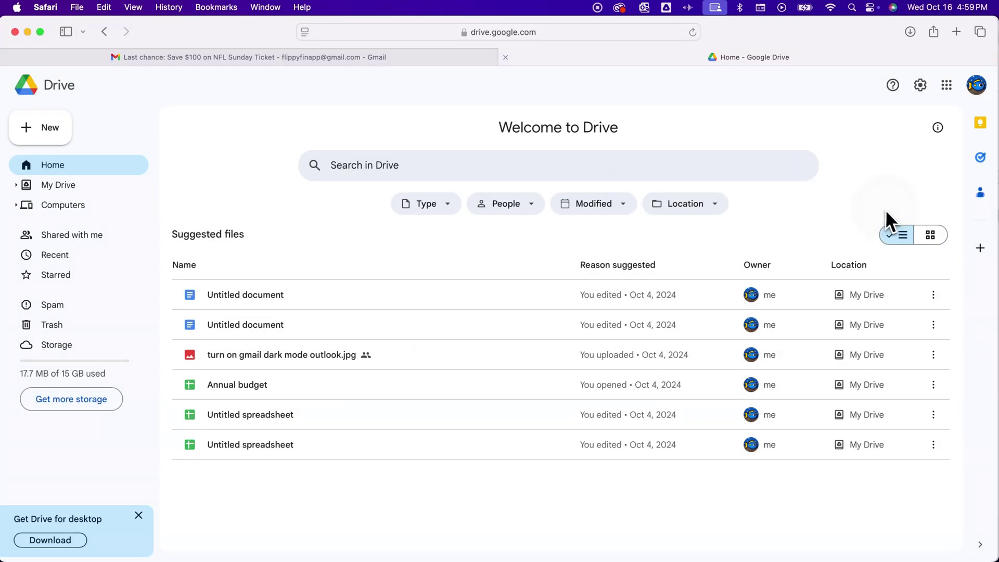
{"action": "left_click", "coordinate": [48, 137]}
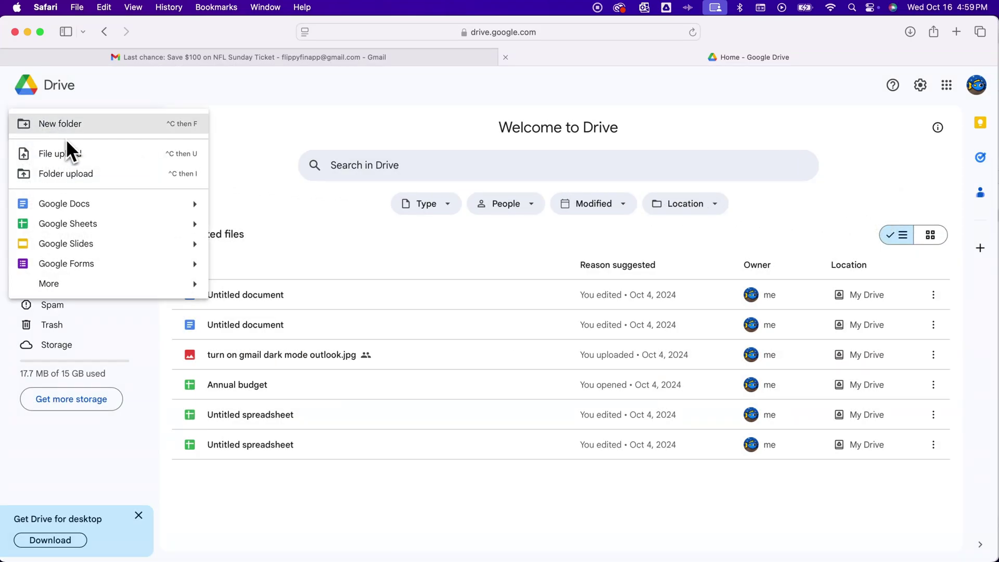
{"action": "left_click", "coordinate": [82, 127]}
{"action": "type", "text": "Gmail"}
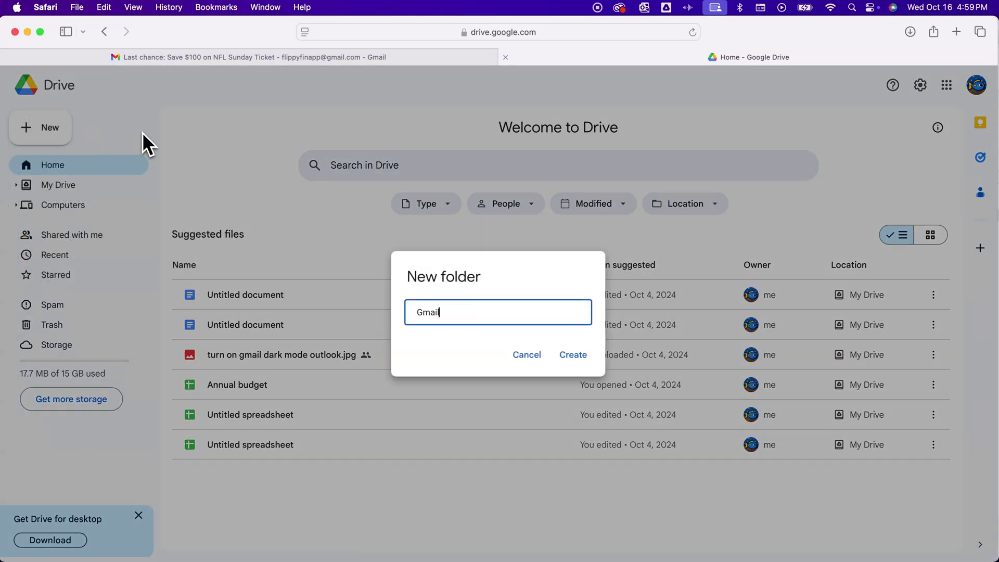
{"action": "type", "text": " Emails"}
{"action": "key", "text": "Return"}
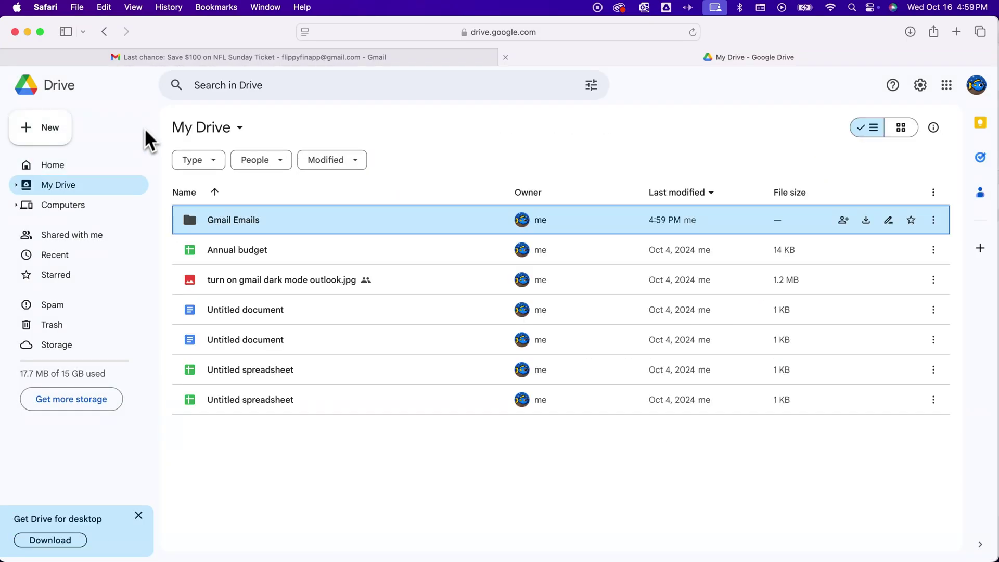
{"action": "double_click", "coordinate": [250, 222]}
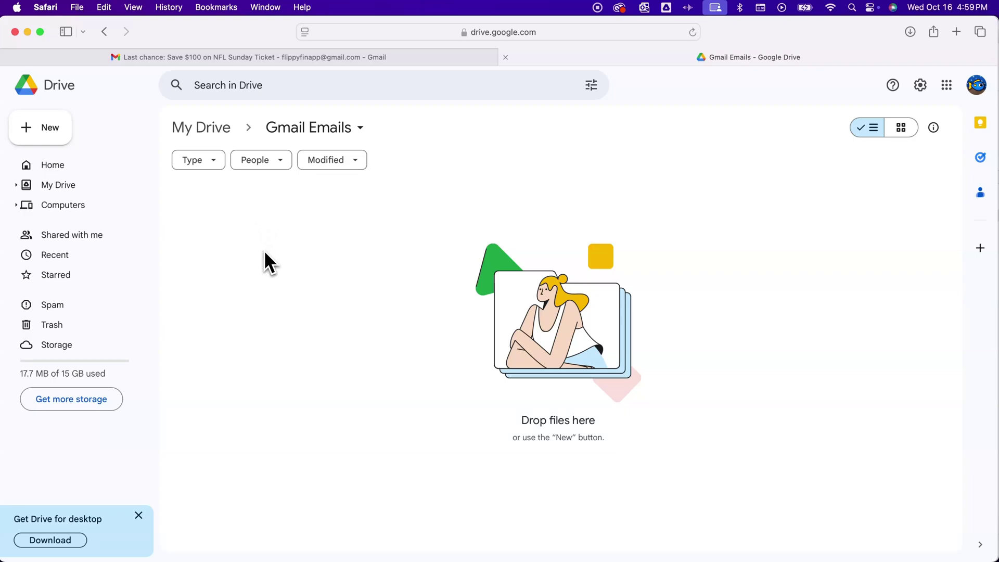
- Upload 'Gmail - Last chance: Save $100 on NFL Sunday Ticket.pdf' from Downloads and select it
{"action": "left_click", "coordinate": [58, 128]}
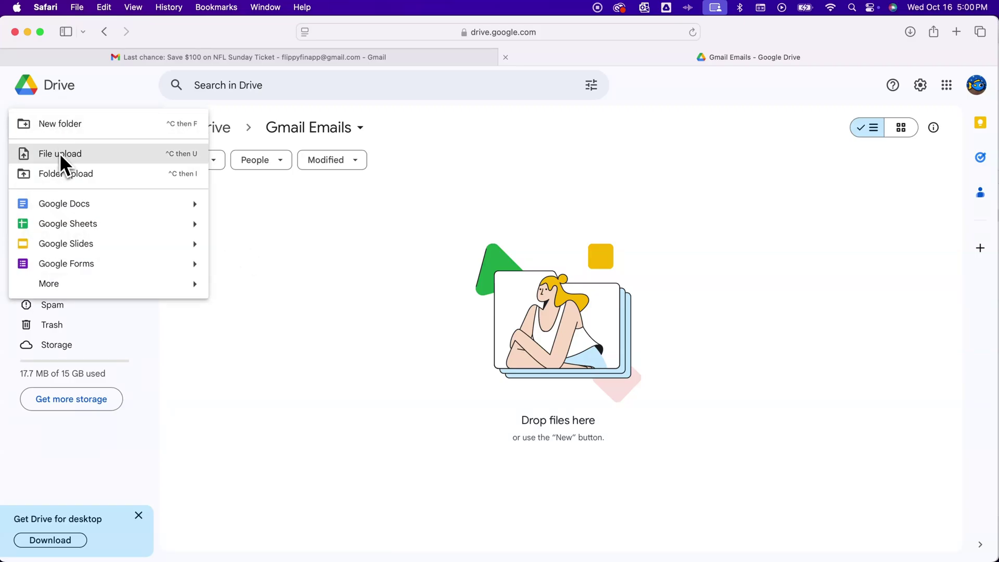
{"action": "left_click", "coordinate": [80, 155]}
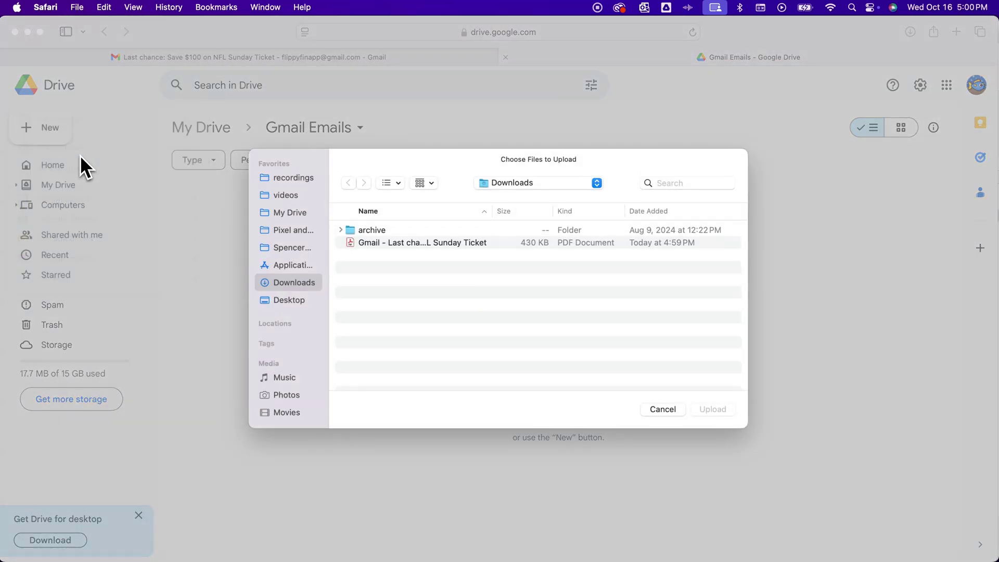
{"action": "left_click", "coordinate": [407, 242]}
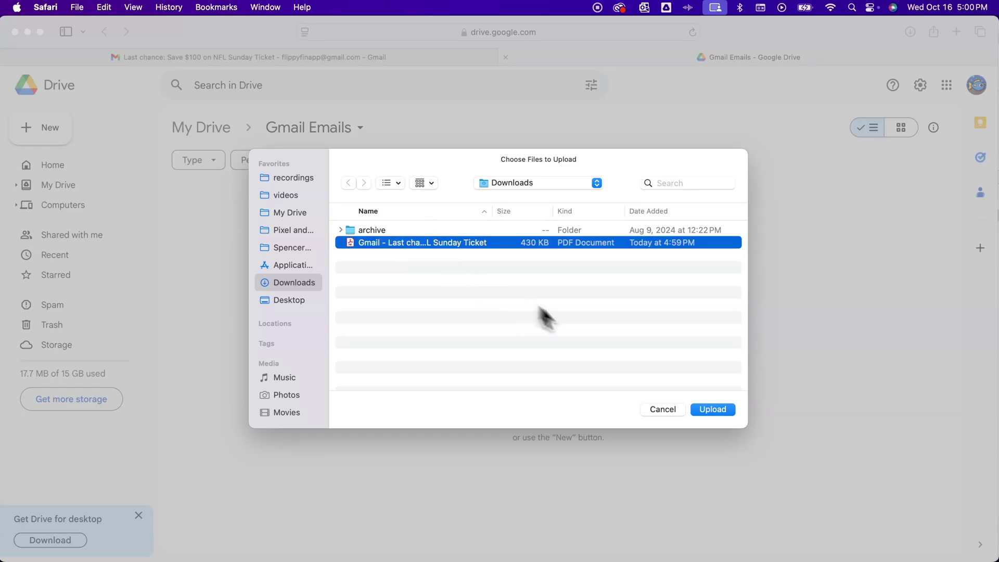
{"action": "left_click", "coordinate": [706, 407]}
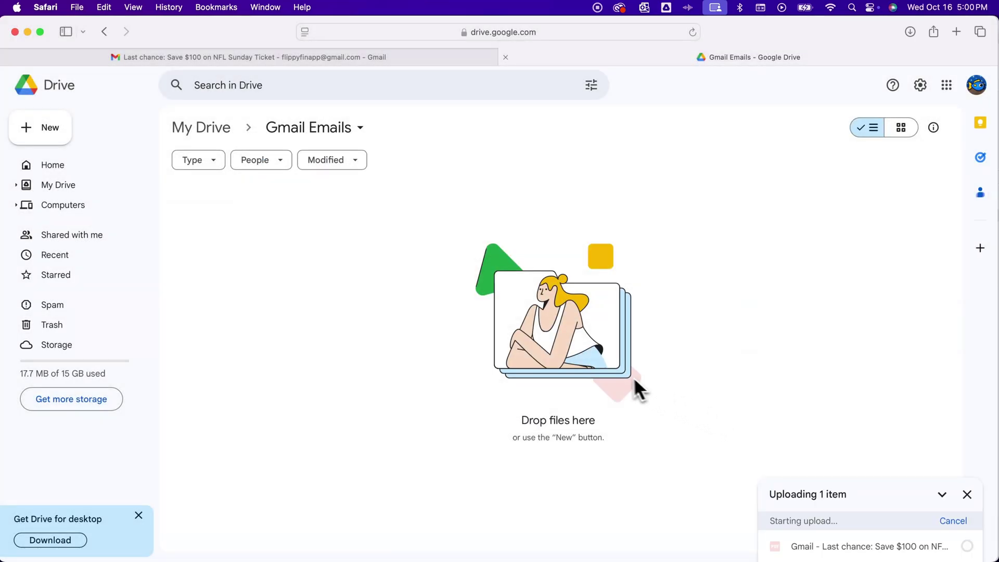
{"action": "mouse_move", "coordinate": [328, 220]}
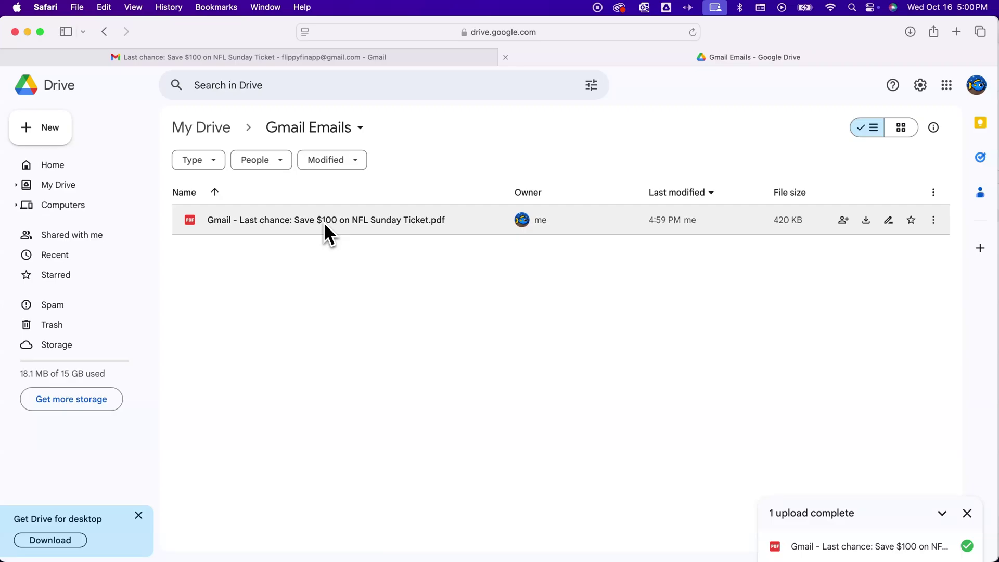
{"action": "left_click", "coordinate": [325, 221]}
{"action": "double_click", "coordinate": [337, 220]}
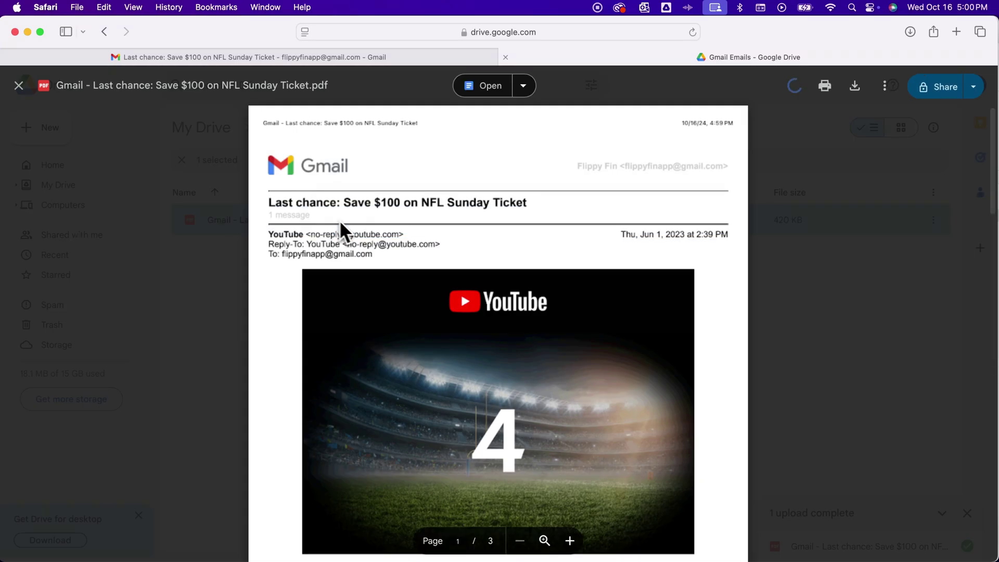
{"action": "scroll", "coordinate": [569, 284], "scroll_direction": "down", "scroll_amount": 2}
{"action": "scroll", "coordinate": [574, 284], "scroll_direction": "down", "scroll_amount": 5}
{"action": "scroll", "coordinate": [572, 273], "scroll_direction": "down", "scroll_amount": 5}
{"action": "scroll", "coordinate": [571, 273], "scroll_direction": "down", "scroll_amount": 3}
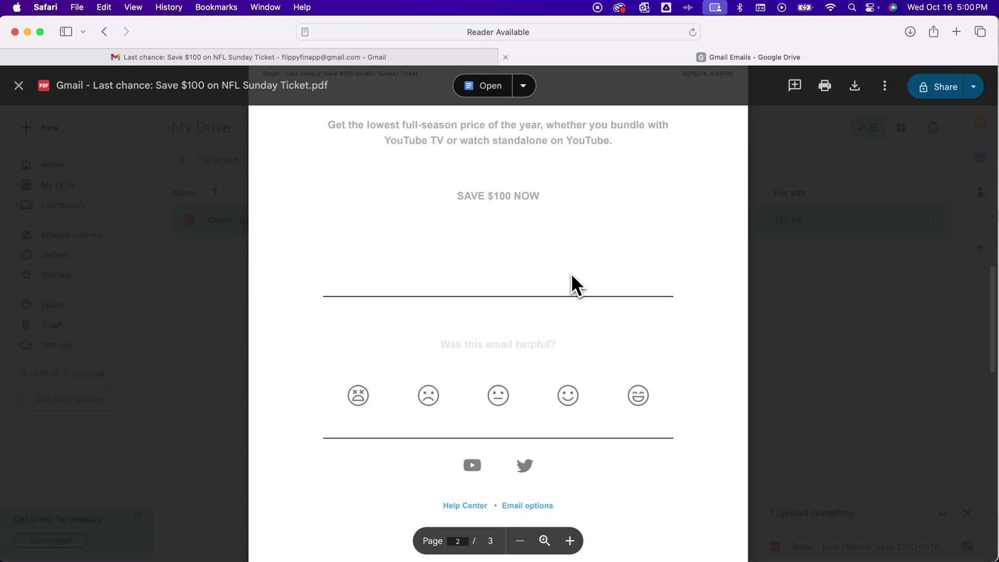
{"action": "scroll", "coordinate": [571, 272], "scroll_direction": "down", "scroll_amount": 3}
{"action": "scroll", "coordinate": [571, 273], "scroll_direction": "up", "scroll_amount": 10}
{"action": "scroll", "coordinate": [570, 274], "scroll_direction": "up", "scroll_amount": 3}
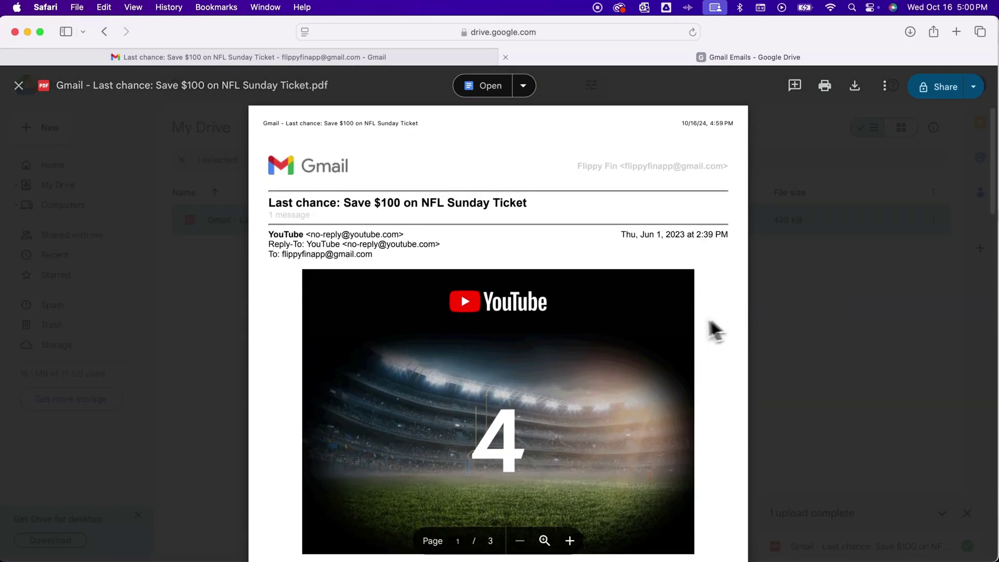
{"action": "scroll", "coordinate": [674, 321], "scroll_direction": "down", "scroll_amount": 2}
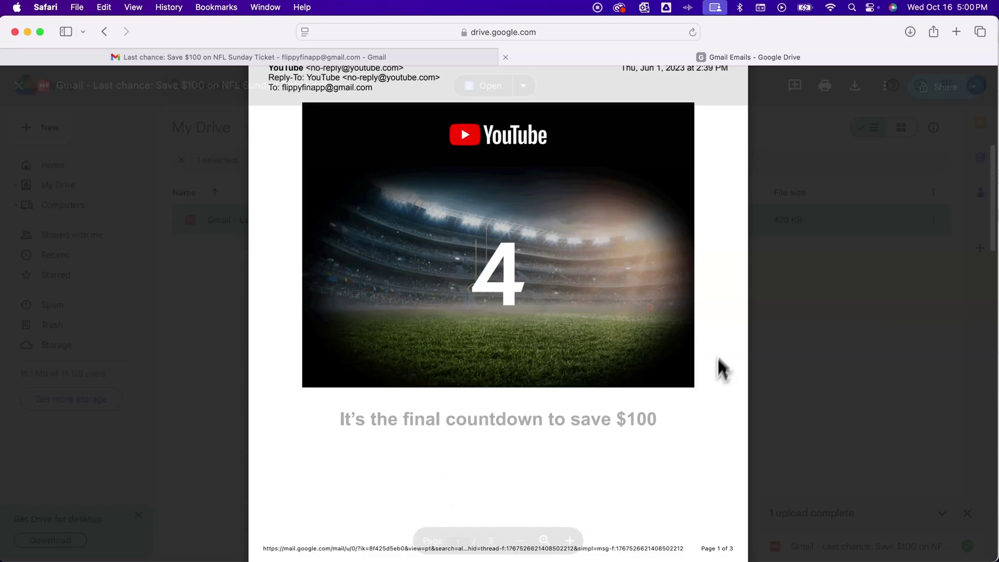
{"action": "scroll", "coordinate": [714, 382], "scroll_direction": "down", "scroll_amount": 2}
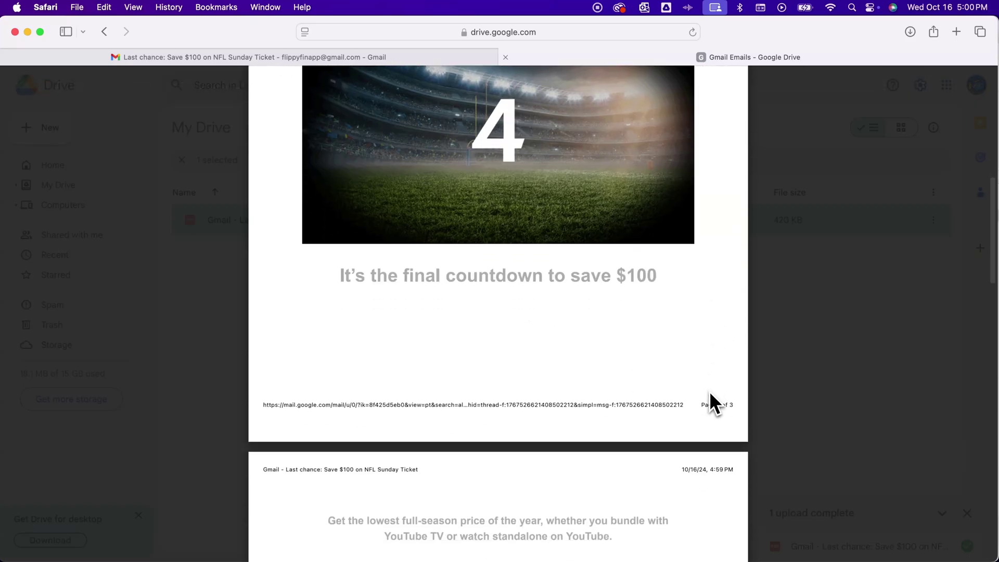
{"action": "left_click", "coordinate": [821, 312]}
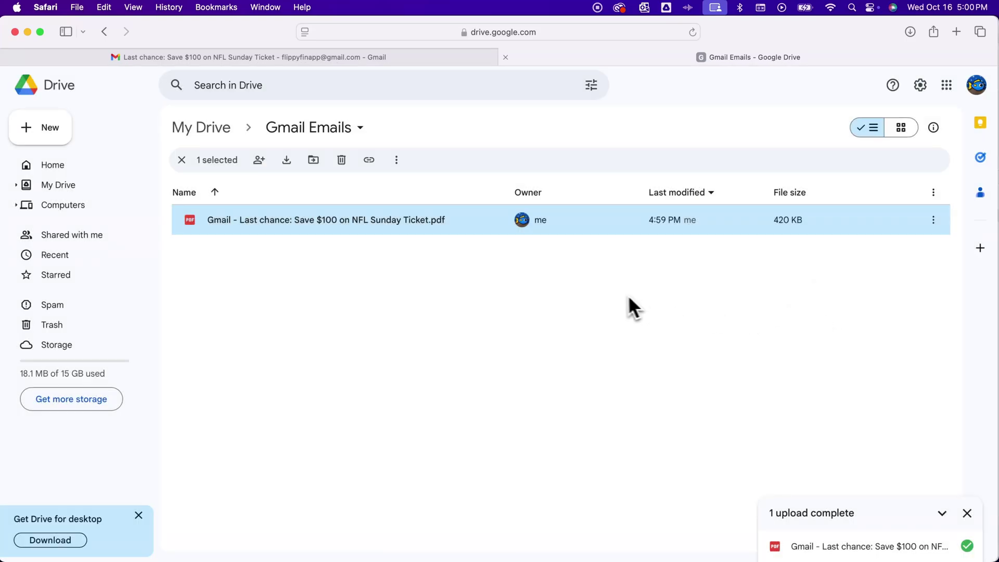